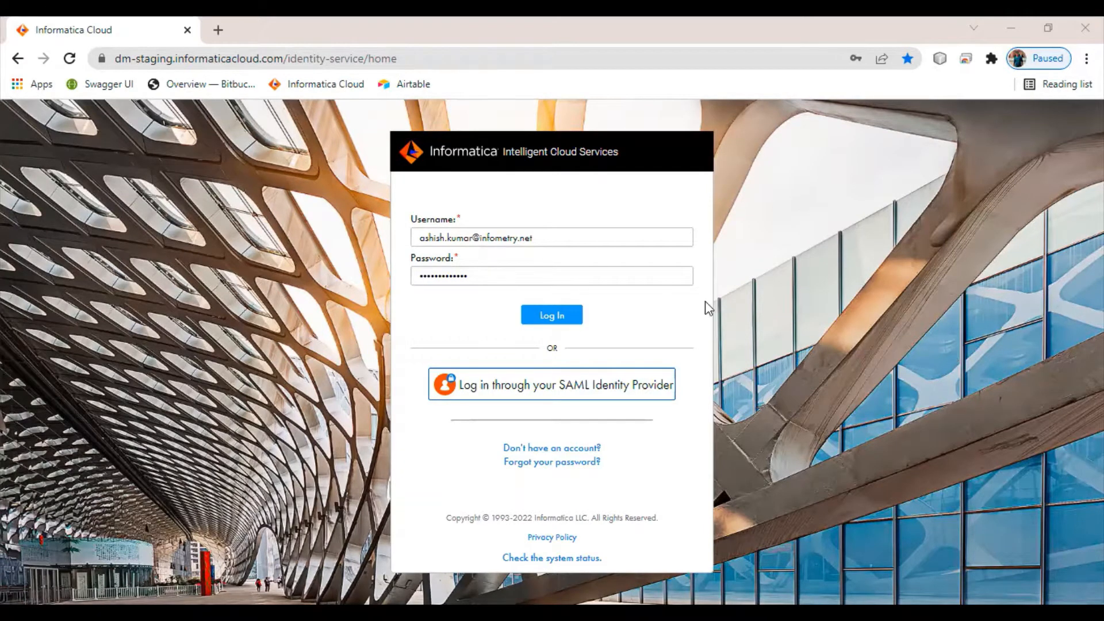
- Log in with the prefilled credentials and create a new blank mapping
click(572, 316)
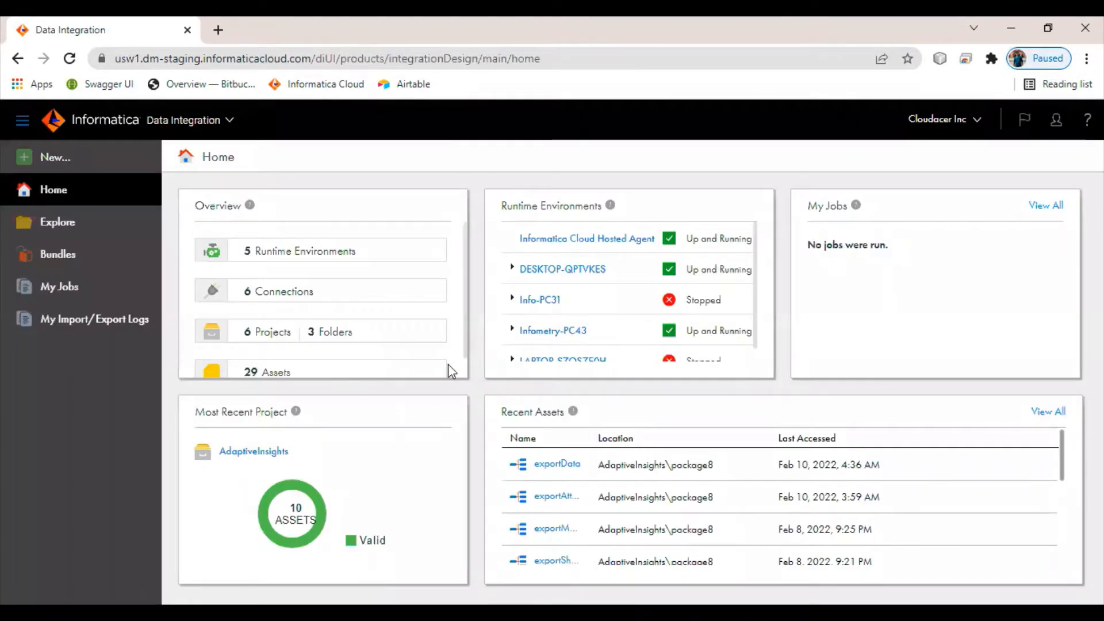
click(114, 159)
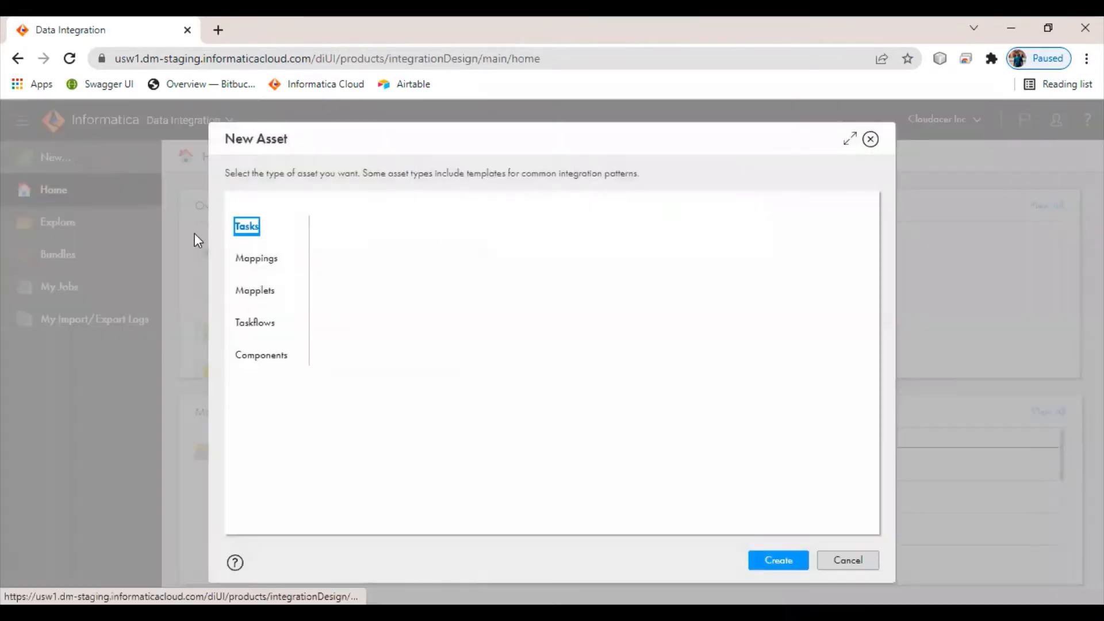
click(250, 257)
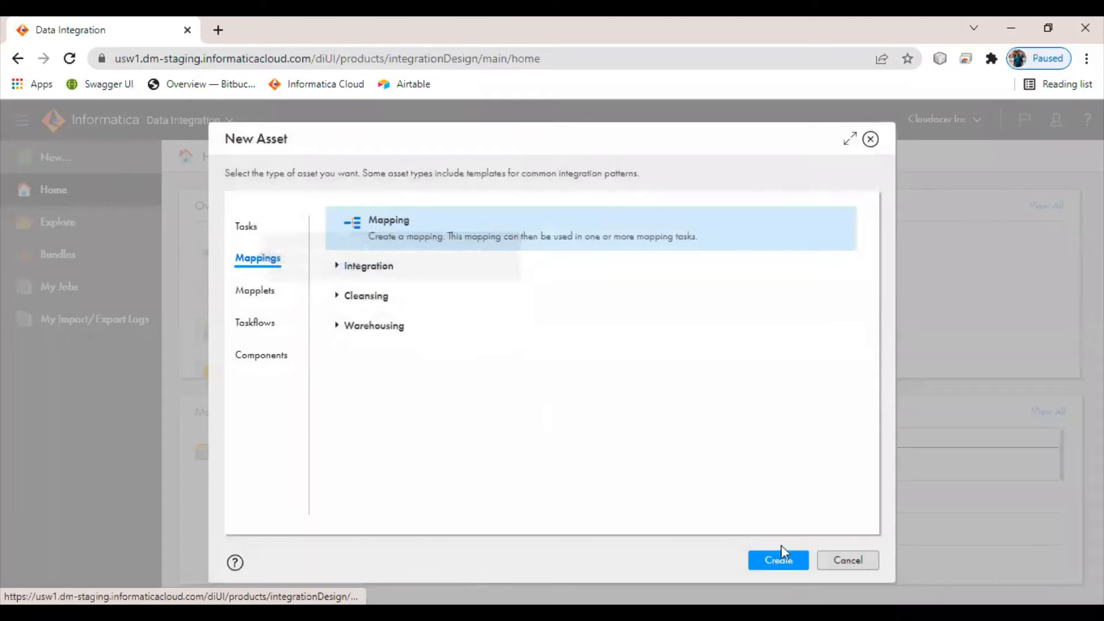
click(778, 560)
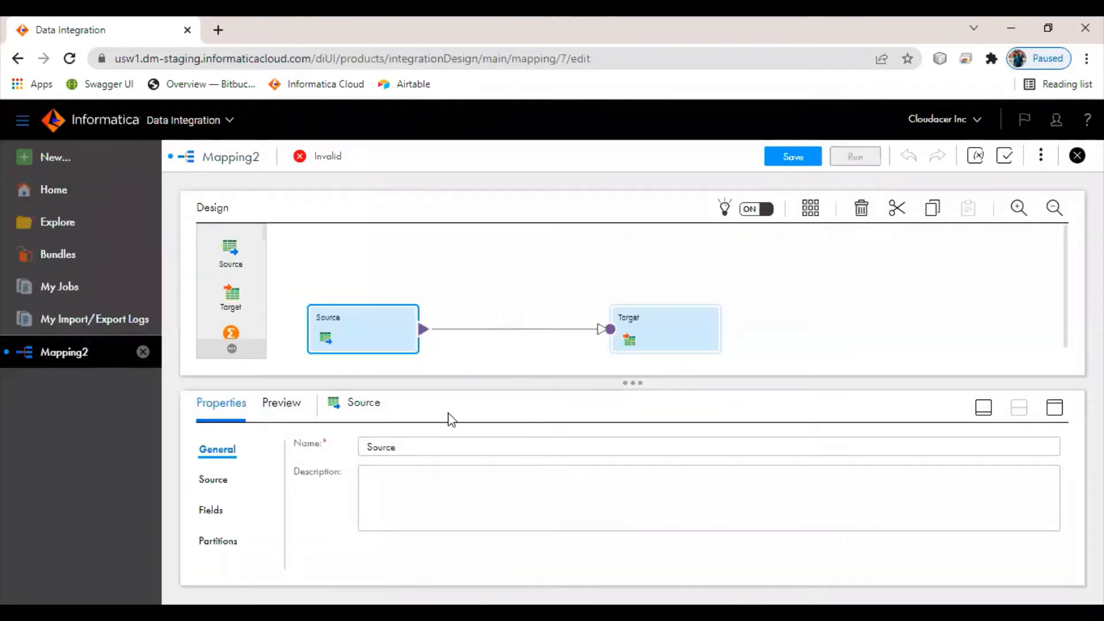
- Start a new connection for the mapping's source with type Adaptive Insights (Infometry) and view the available runtime environments
click(218, 478)
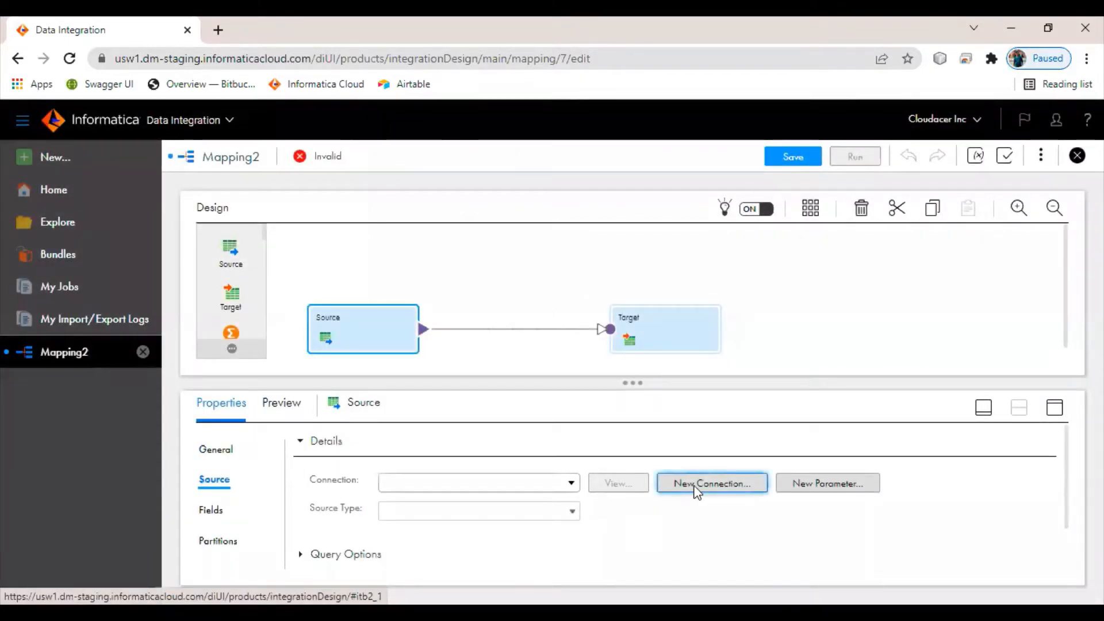
click(694, 485)
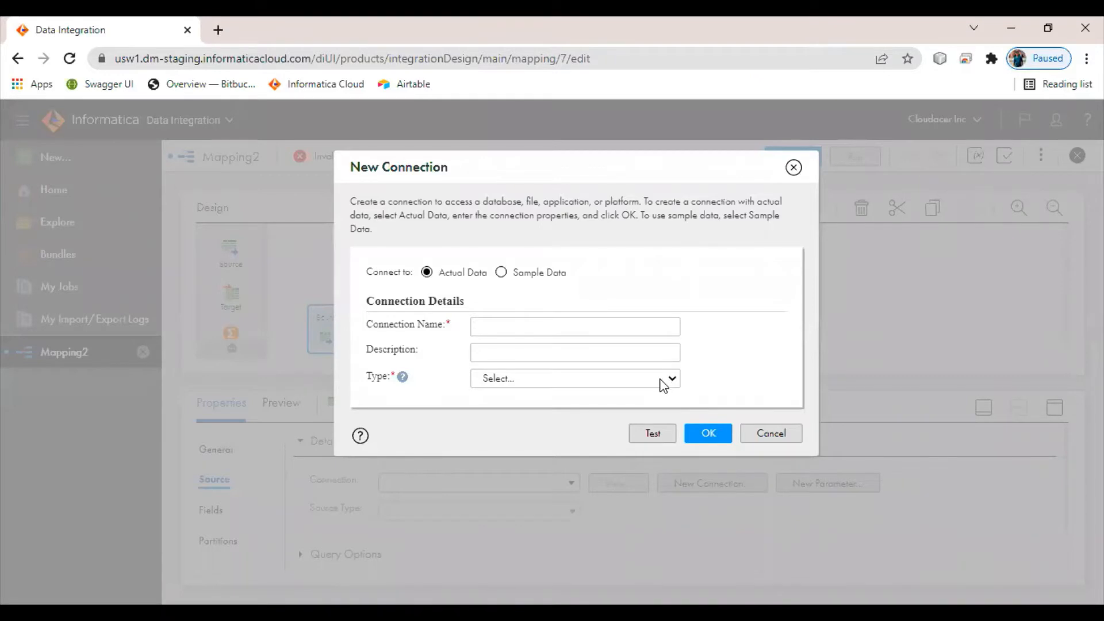
click(624, 378)
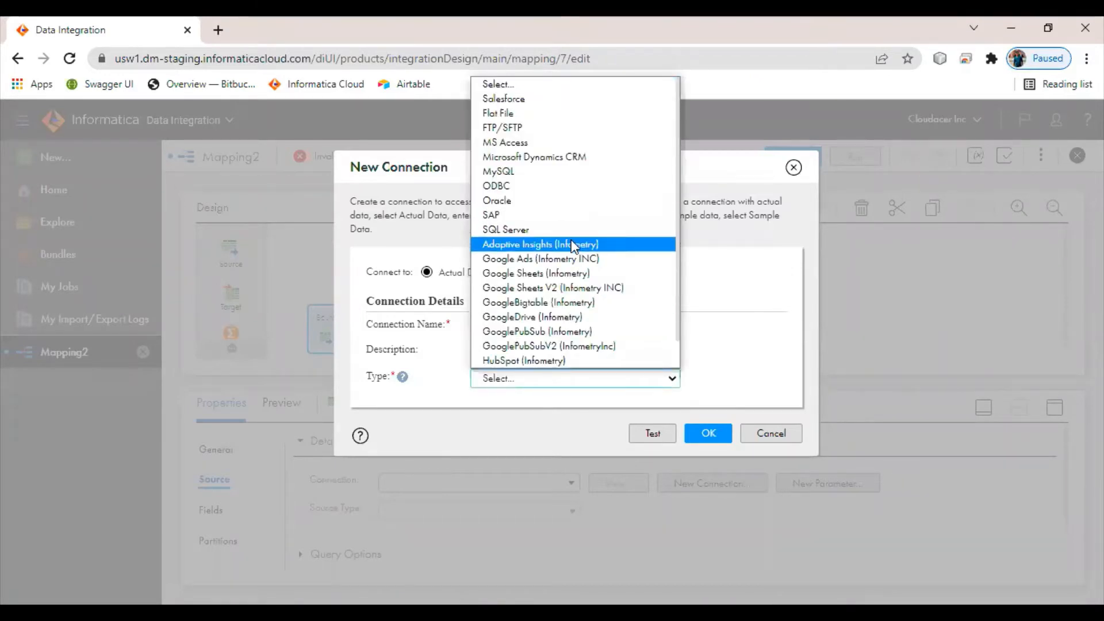
click(573, 245)
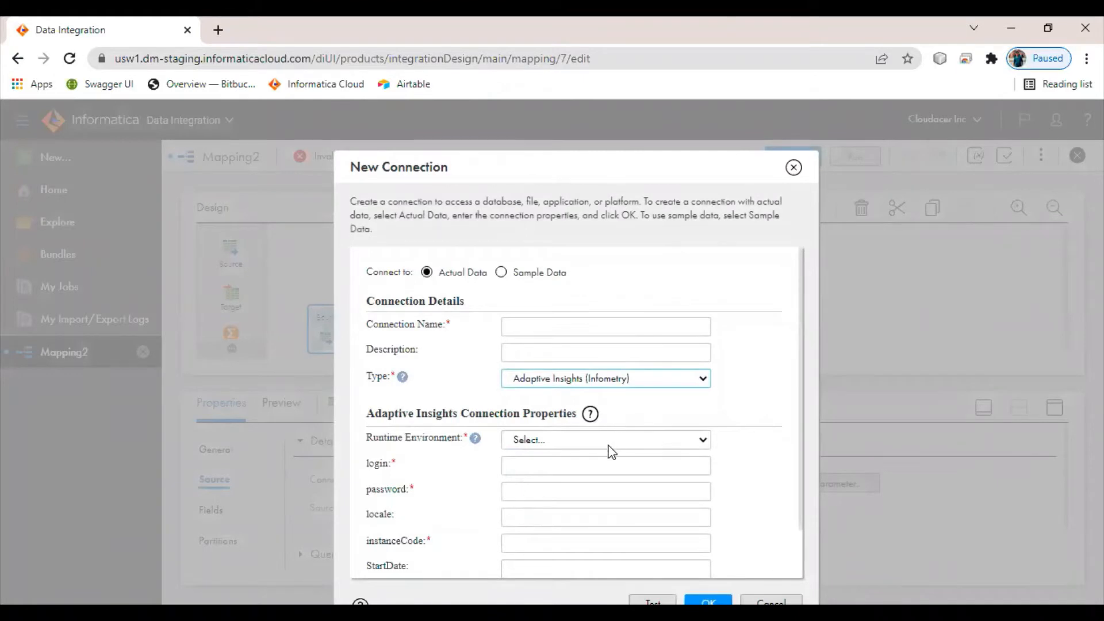
click(614, 441)
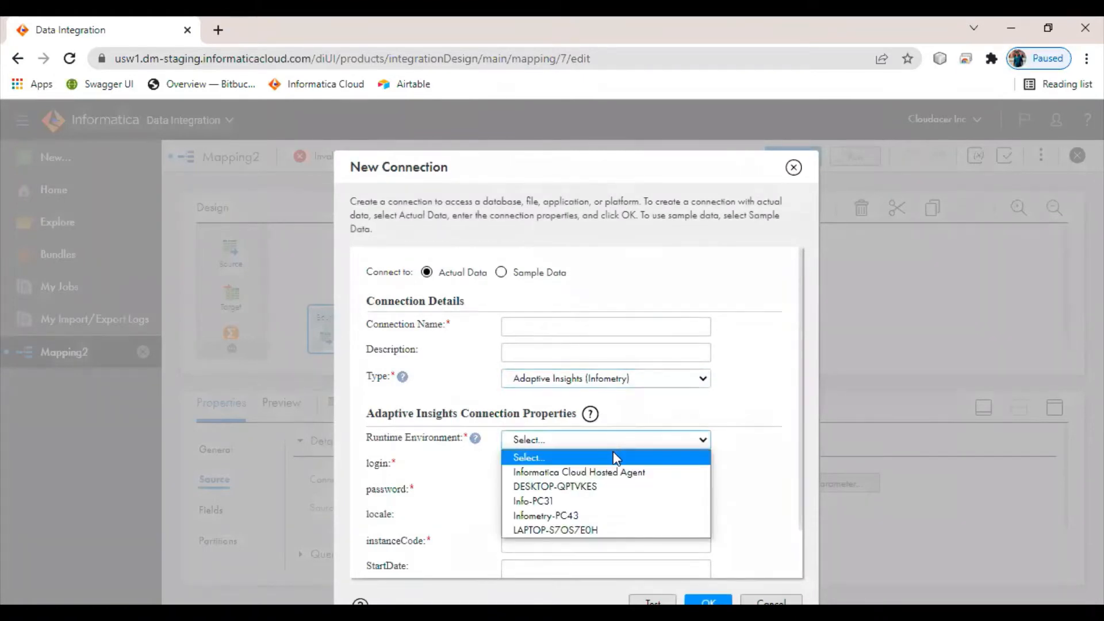
click(724, 461)
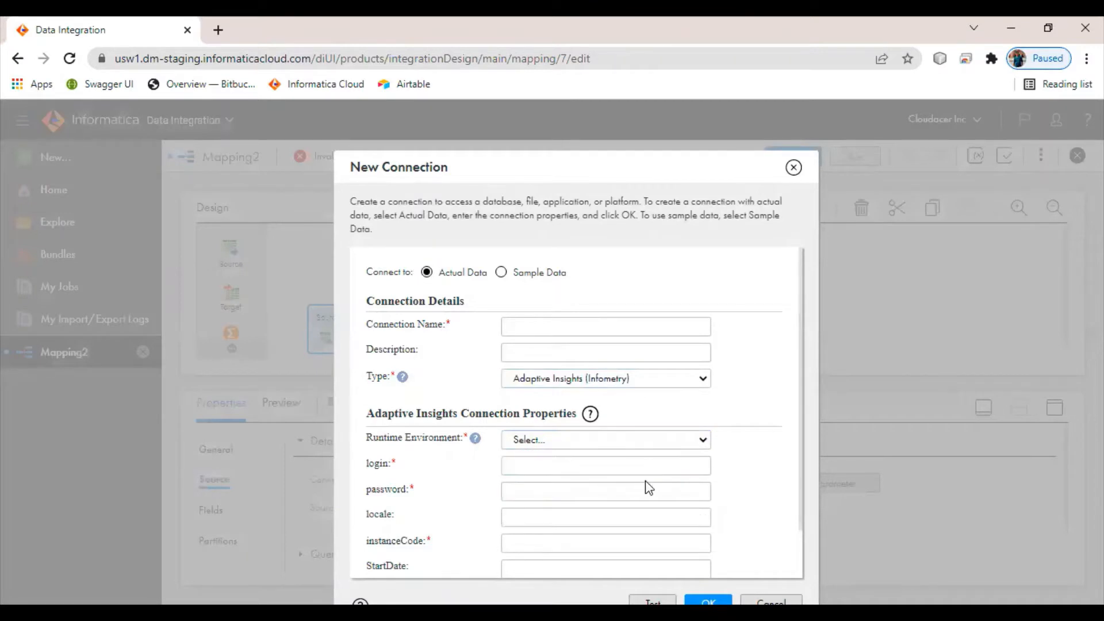
- Set the connection's StartDate to 01/2020 and EndDate to 08/2020
scroll(646, 485, down, 1)
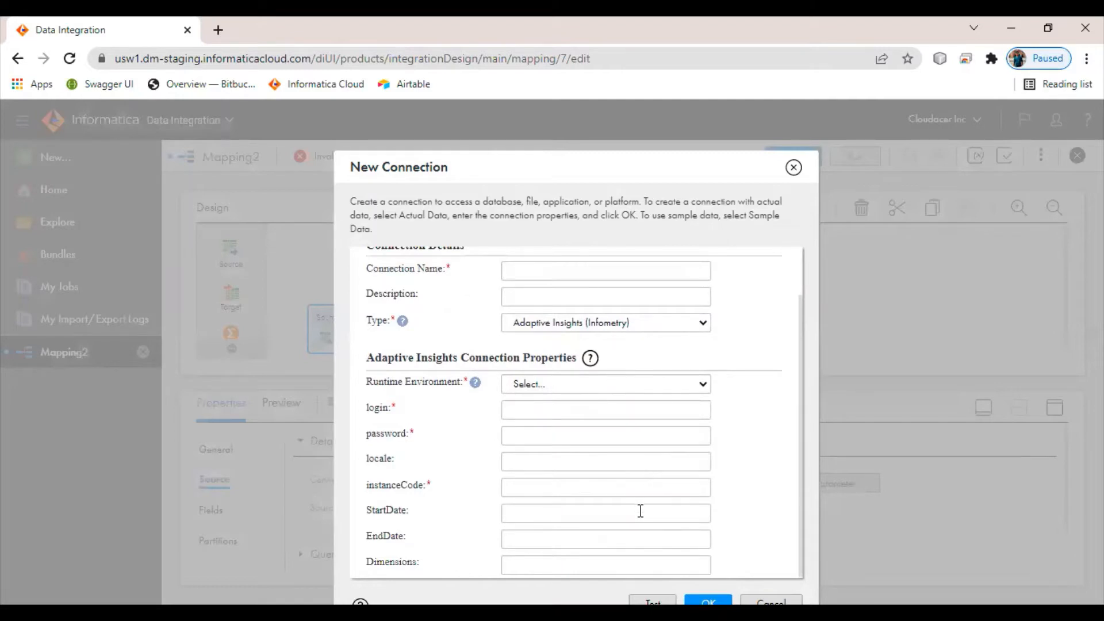
click(639, 511)
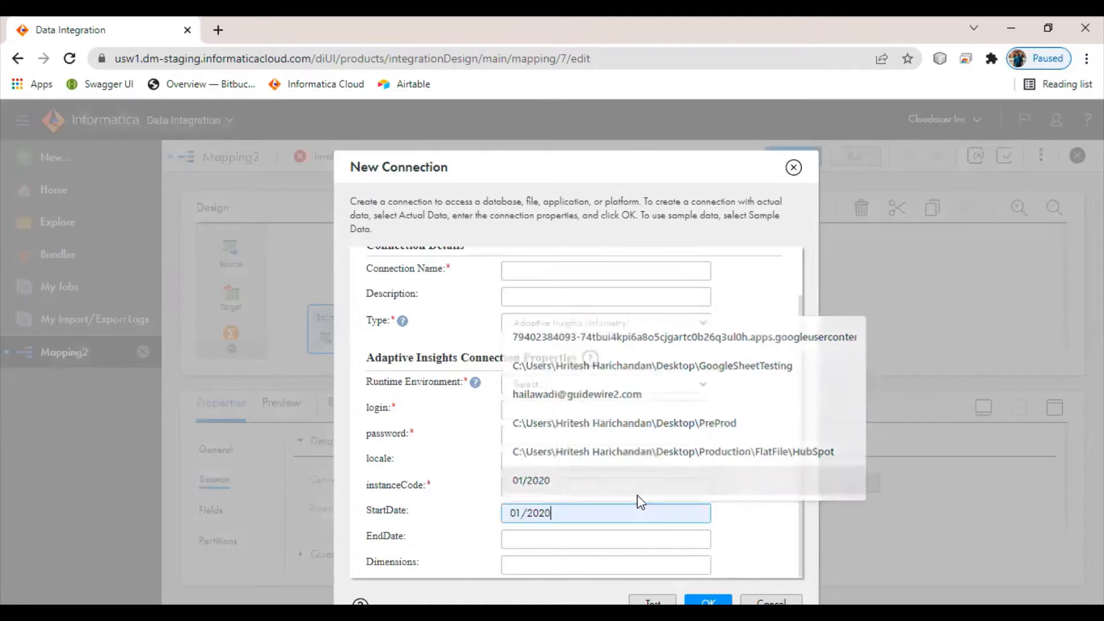
click(637, 495)
click(622, 544)
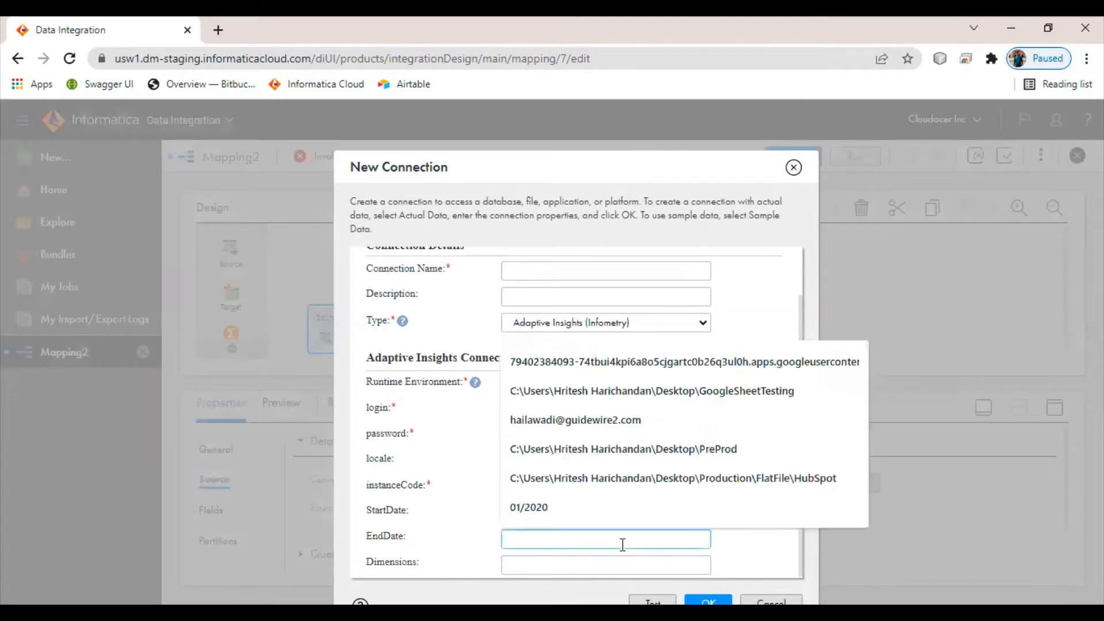
text(08/)
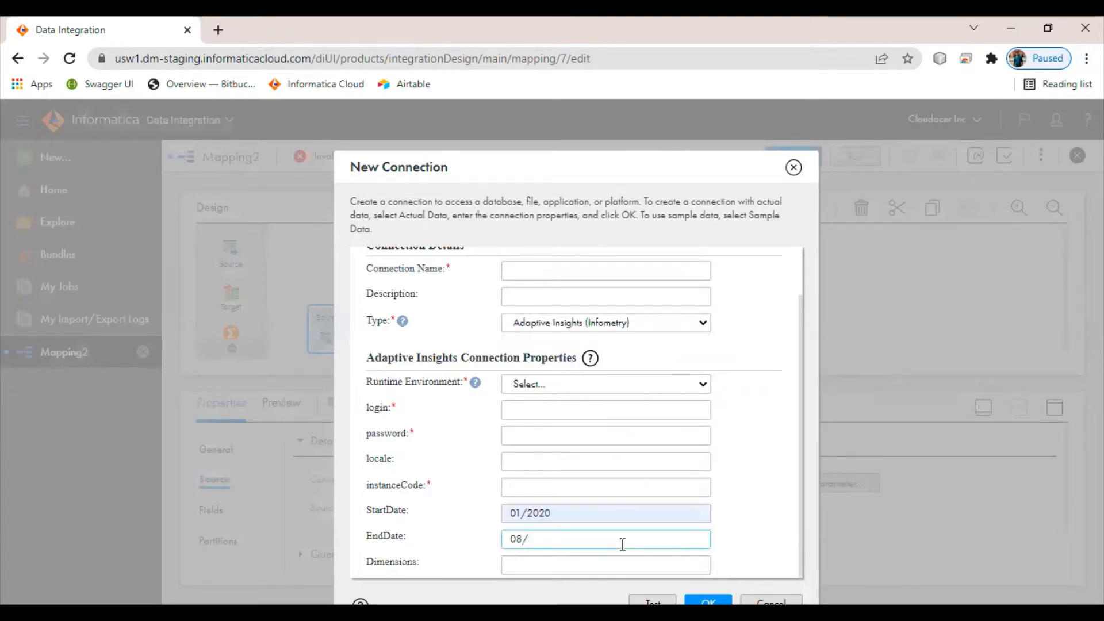
text(2020)
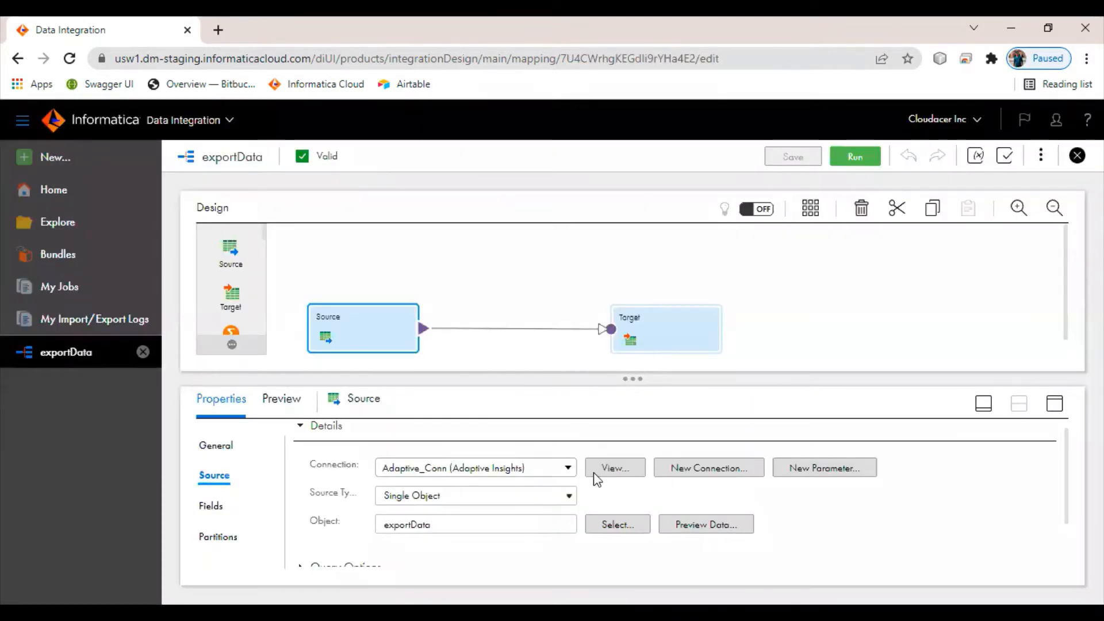
- Review the query filter conditions on the exportData mapping's source and accept them as they are
click(594, 473)
scroll(471, 526, down, 1)
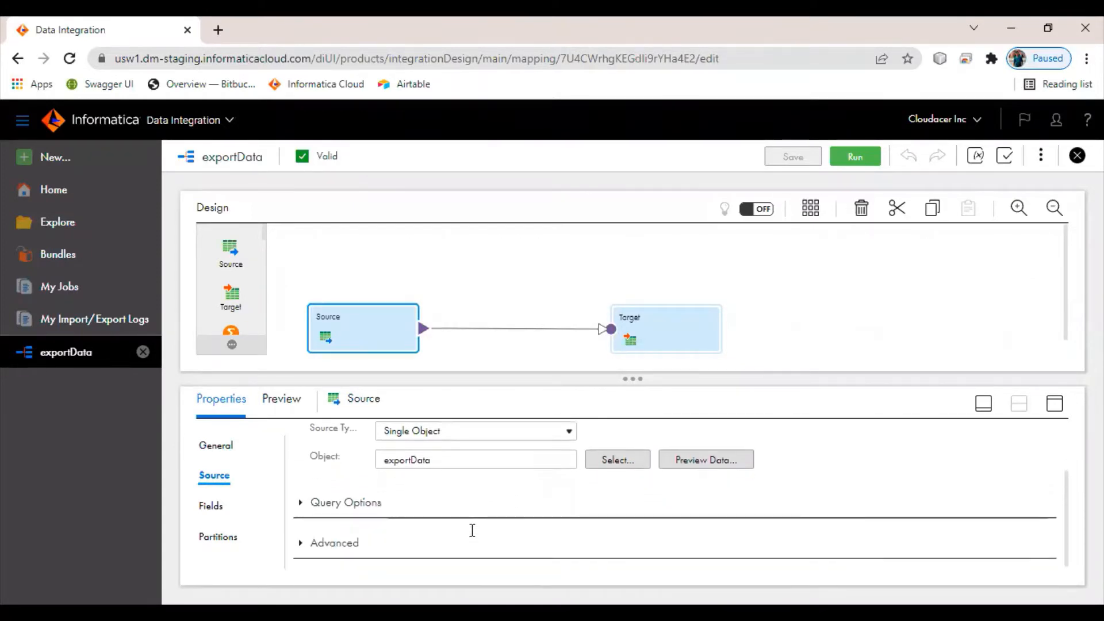
click(299, 503)
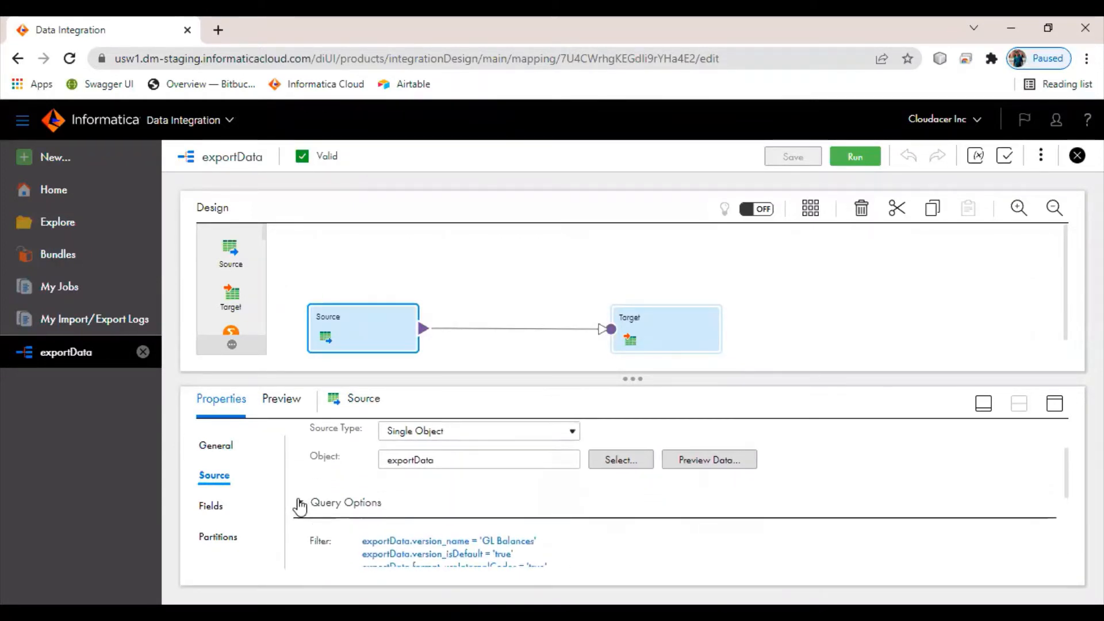
click(429, 553)
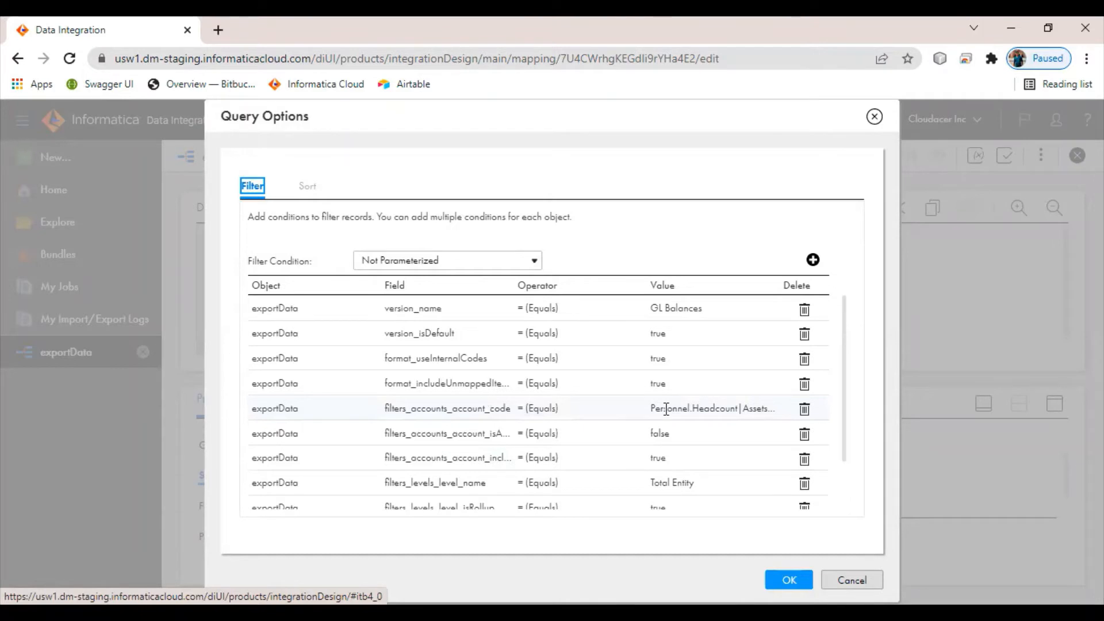
scroll(665, 408, down, 2)
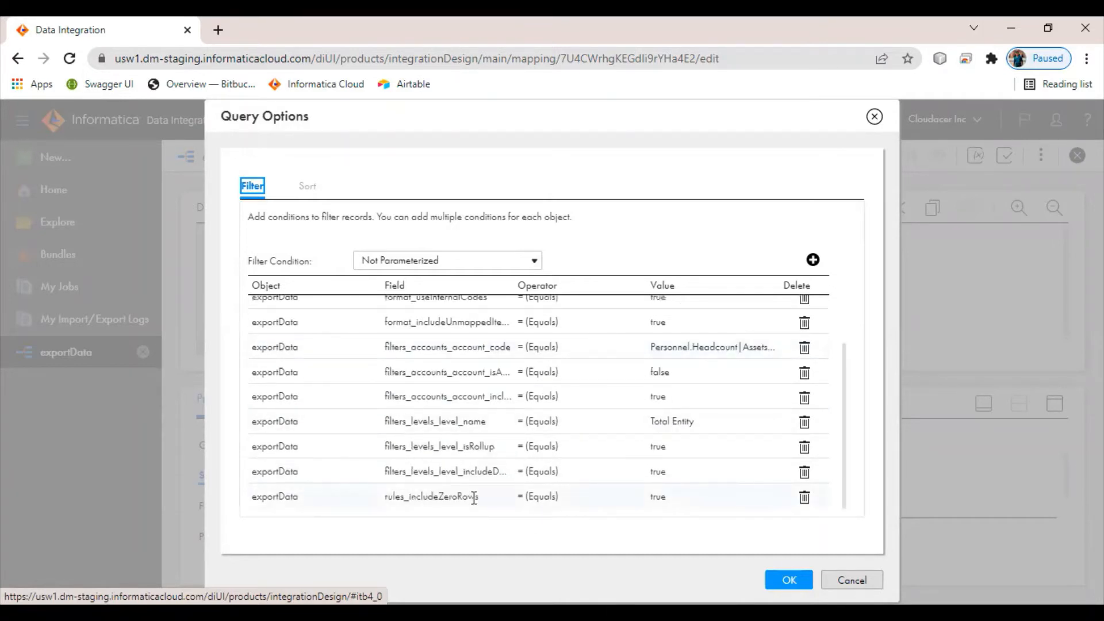
click(783, 570)
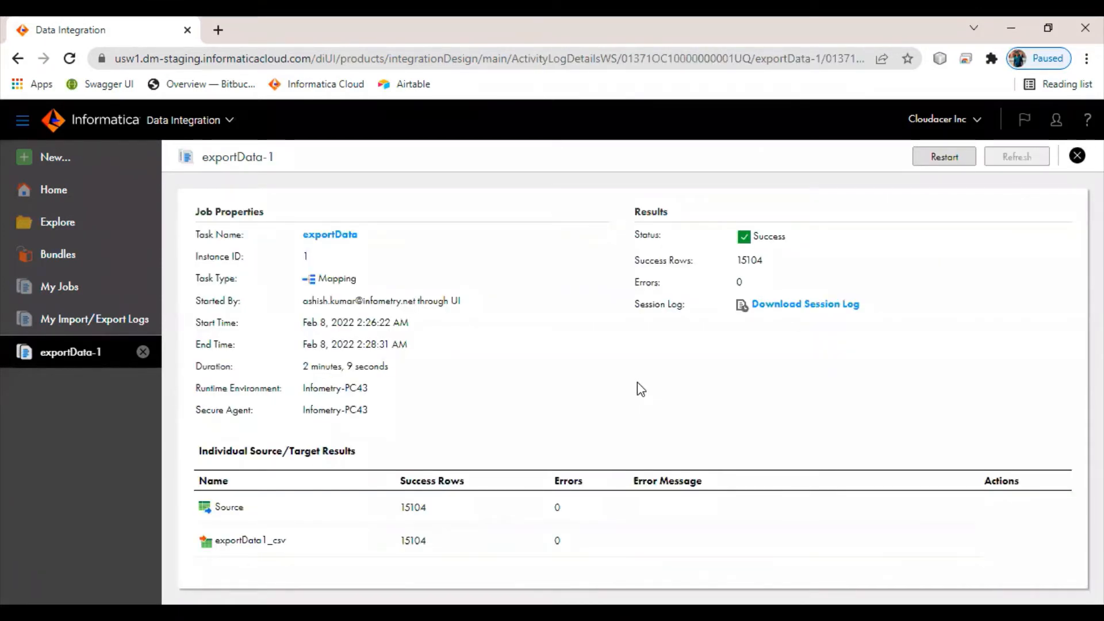
- Check the exportData job's status and number of success rows
double_click(644, 235)
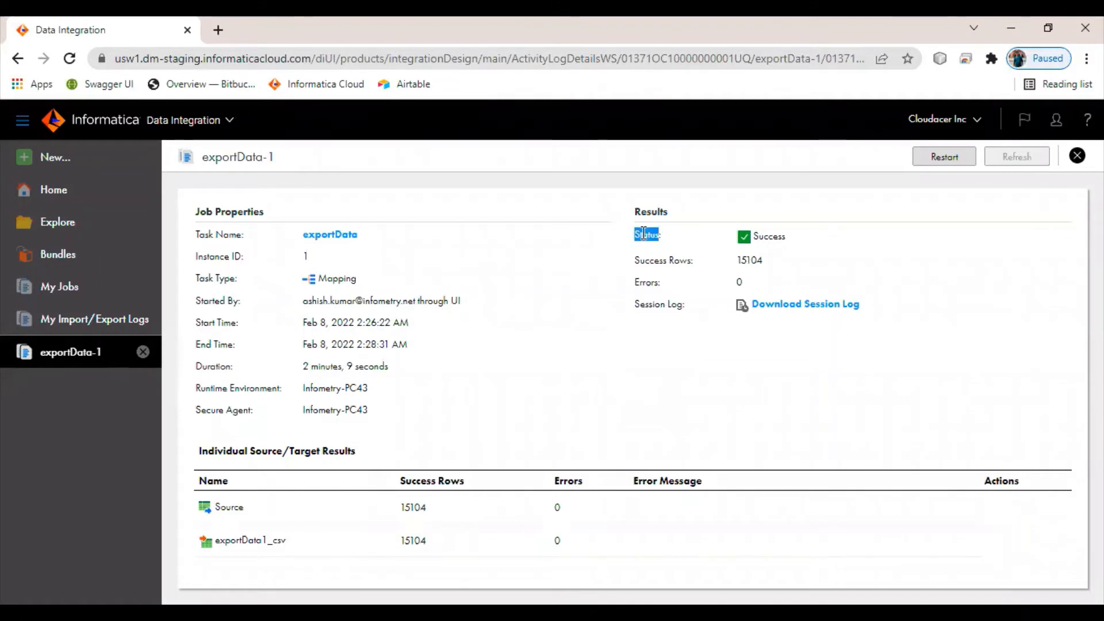
double_click(769, 235)
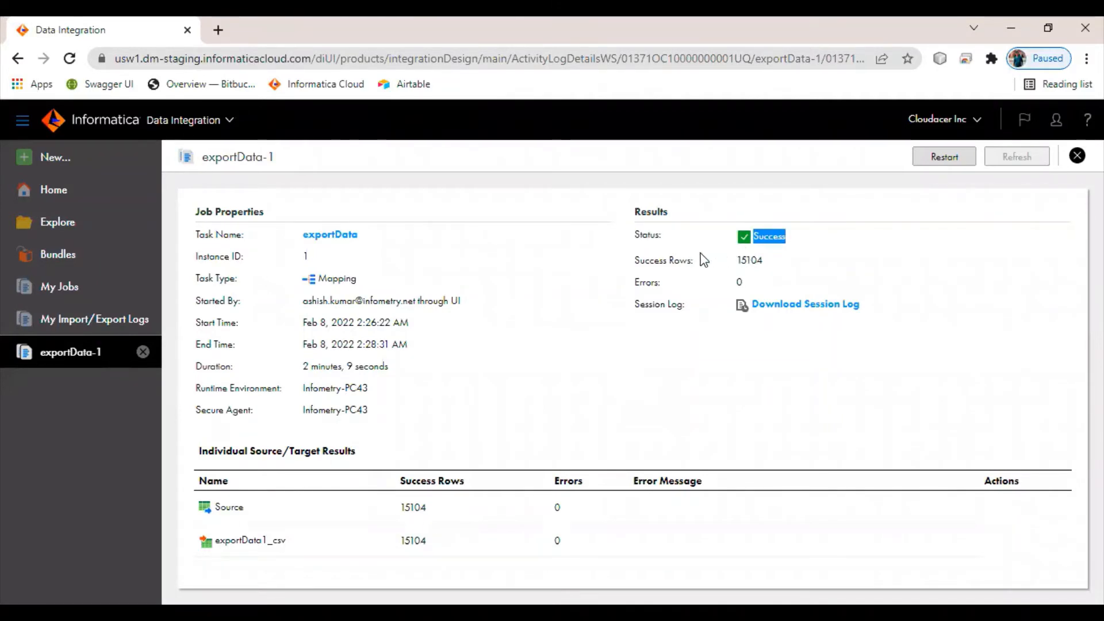
double_click(749, 260)
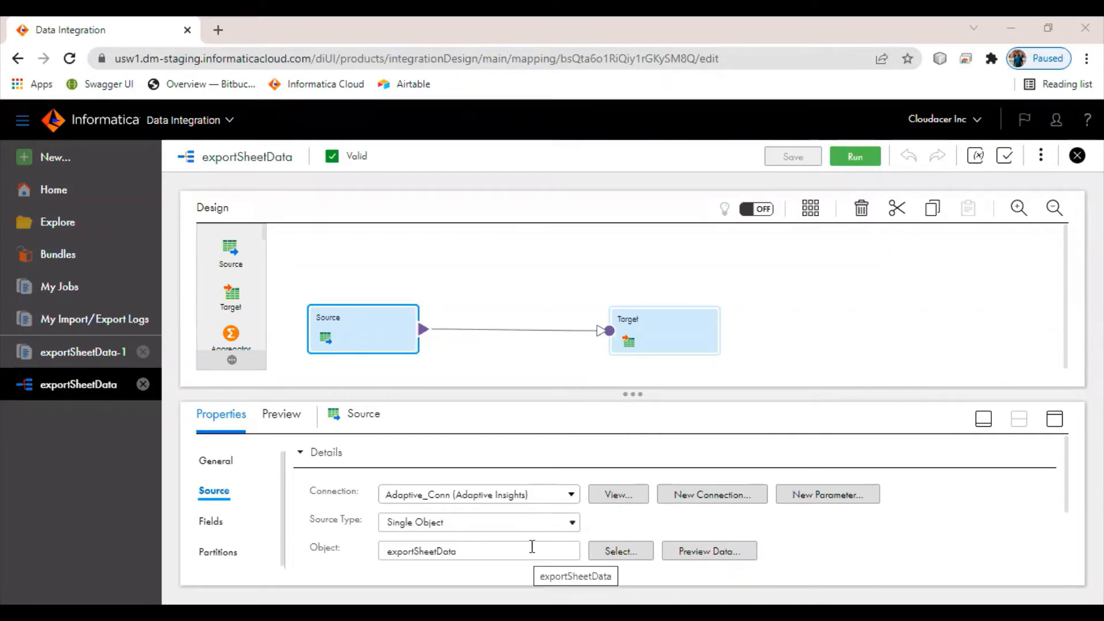
- Review all query filter conditions on the exportSheetData mapping's source and accept them as they are
scroll(342, 522, down, 2)
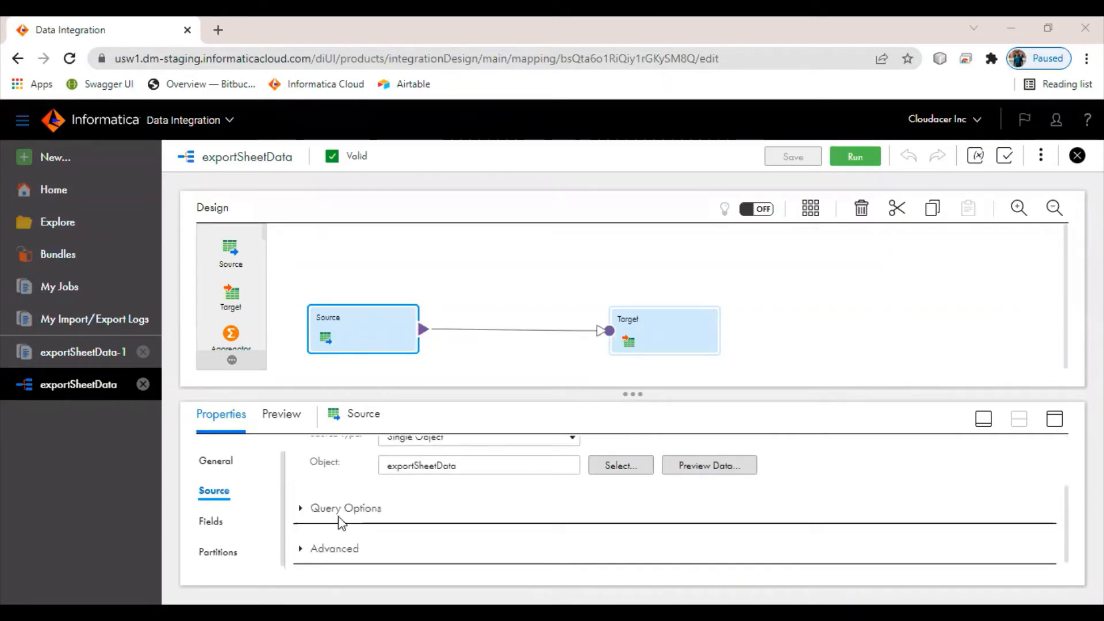
click(301, 509)
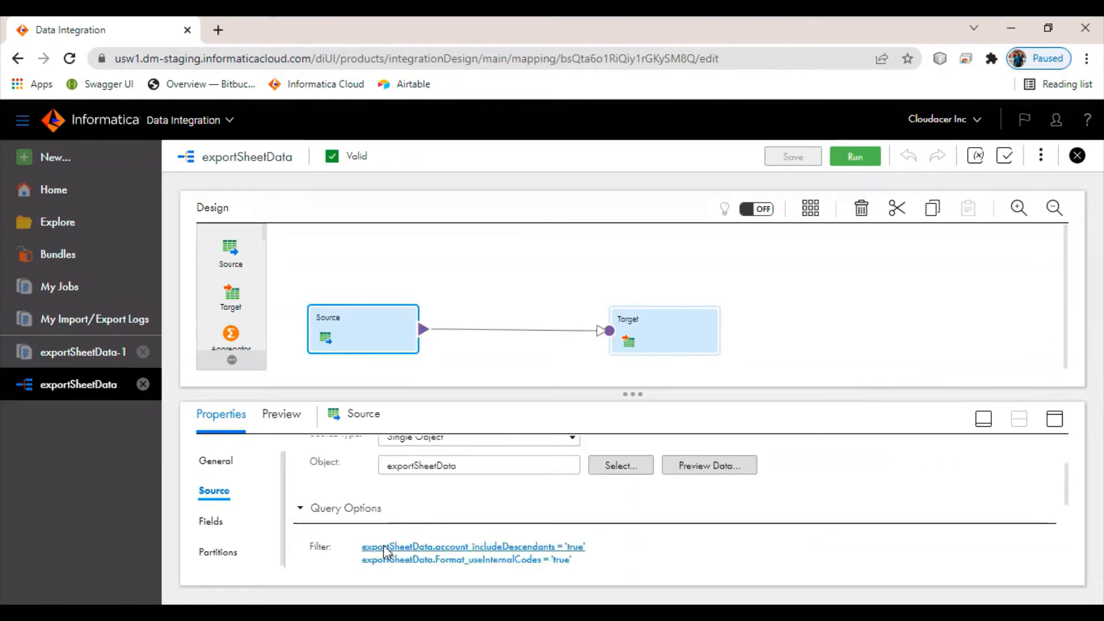
click(384, 552)
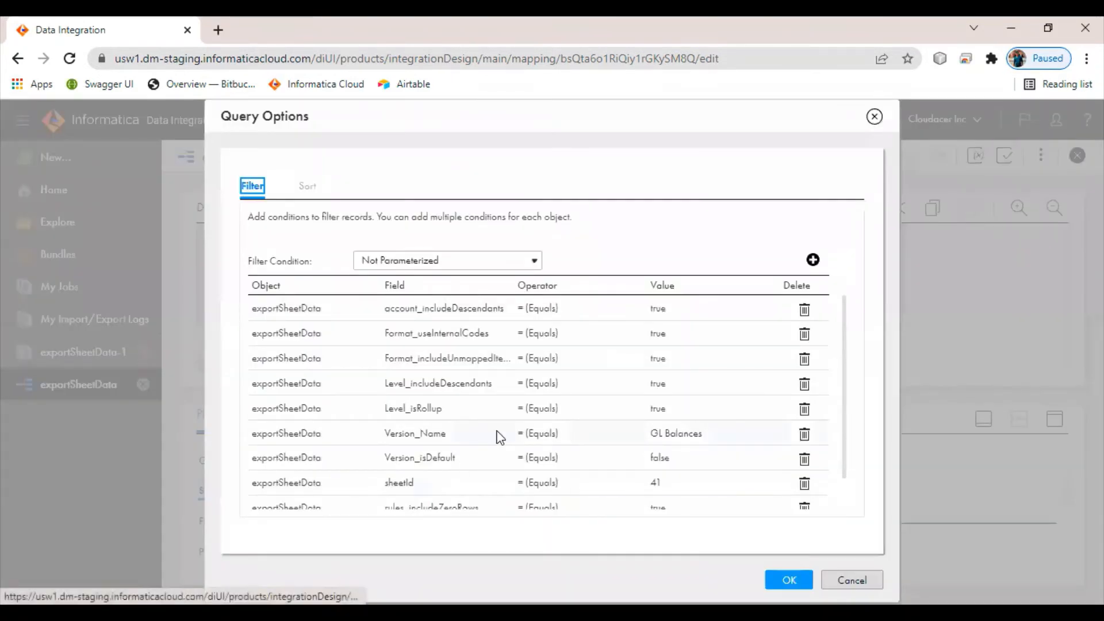
scroll(500, 437, down, 2)
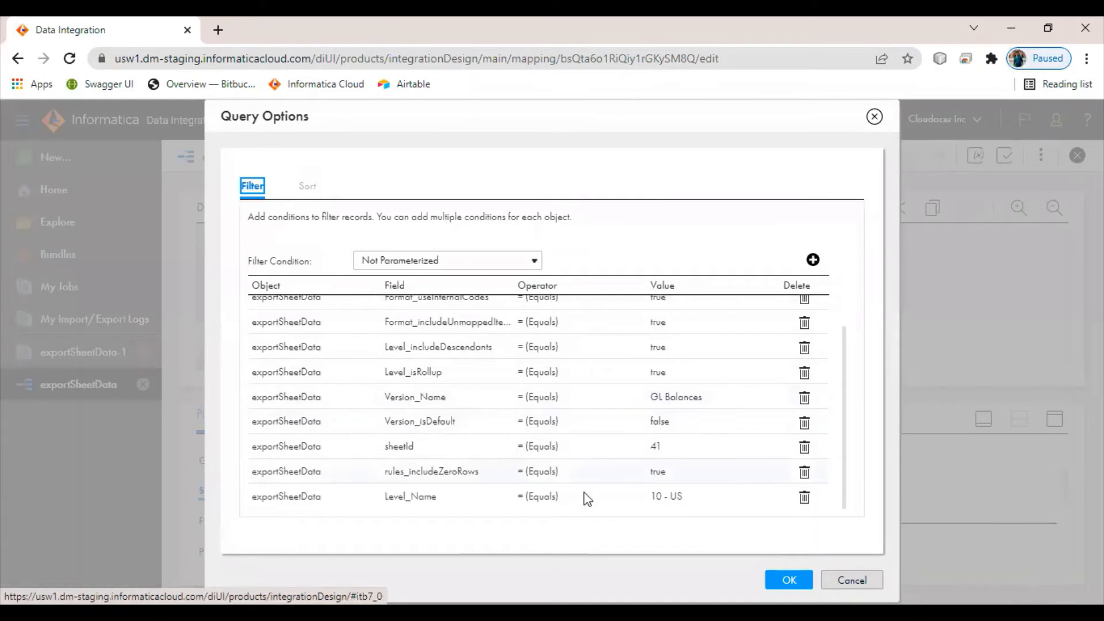
click(782, 579)
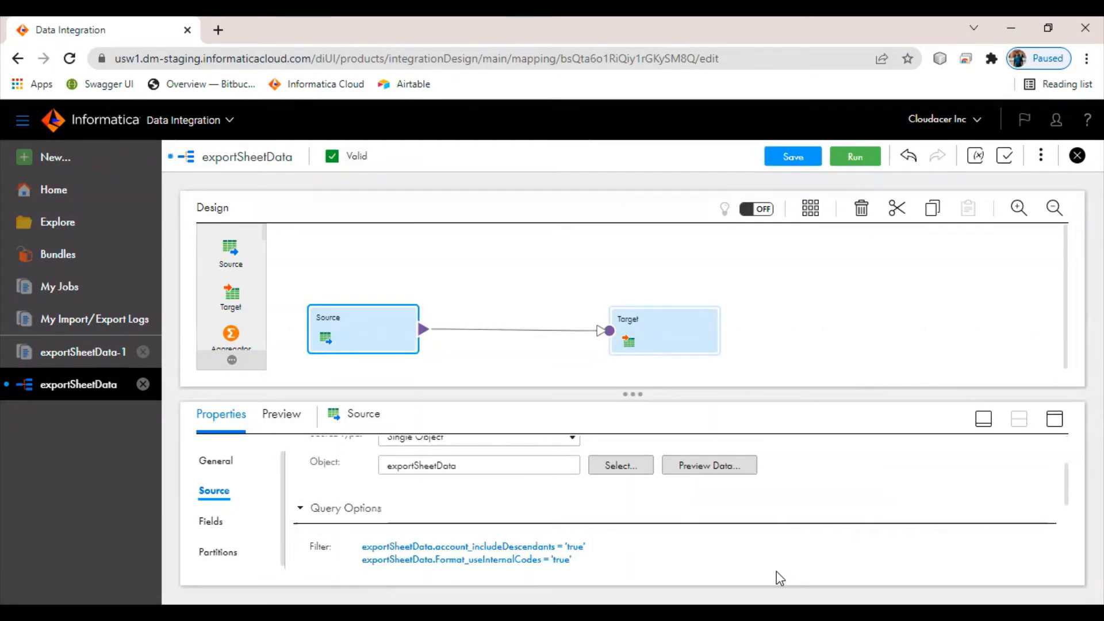
- Open the target settings of the exportSheetData mapping and check its job's result status
click(691, 335)
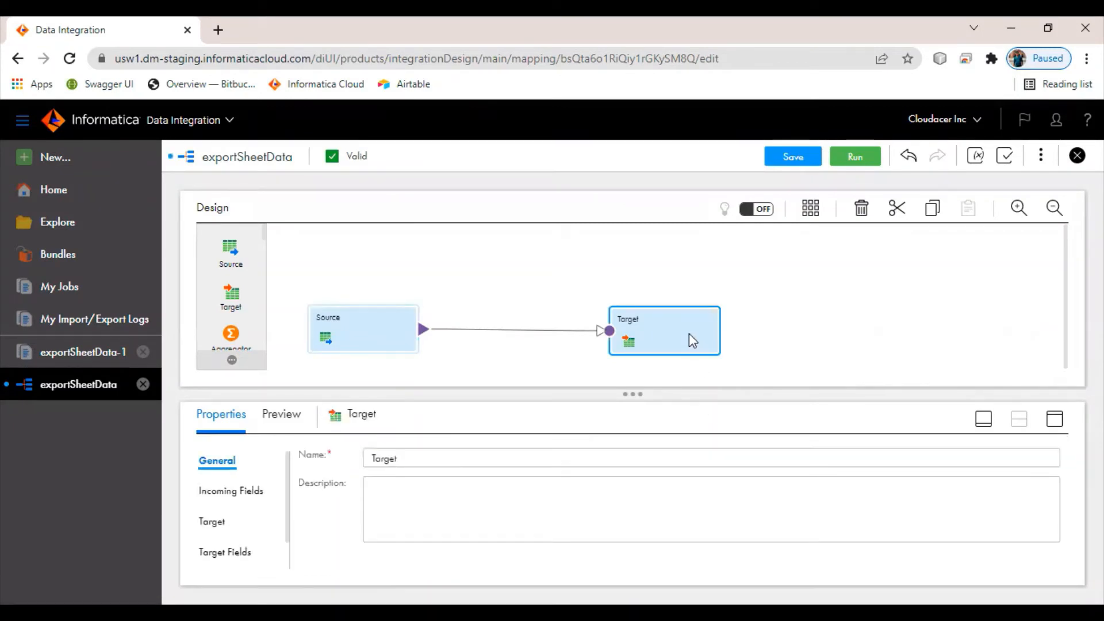
click(204, 522)
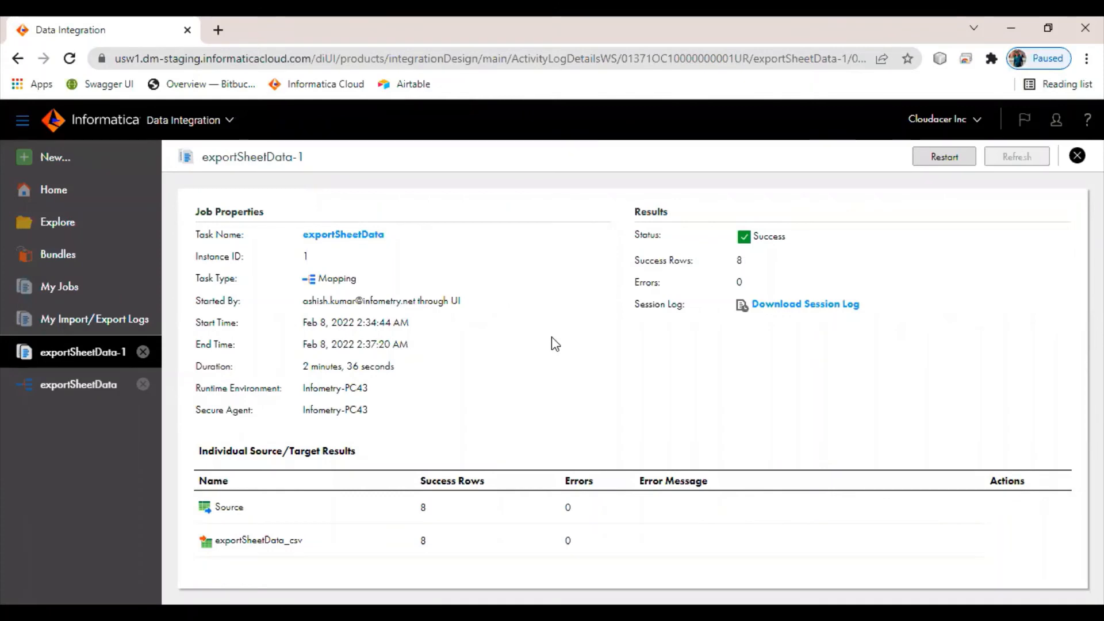
double_click(756, 236)
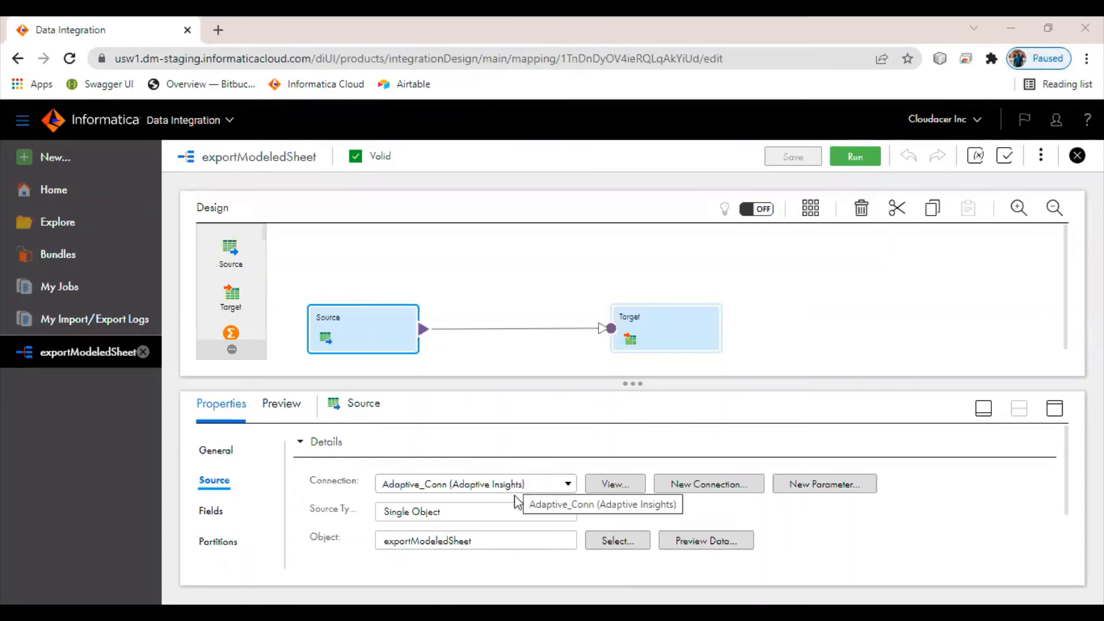
- Review the query filter condition on the exportModeledSheet mapping's source and accept it as it is
scroll(510, 536, down, 2)
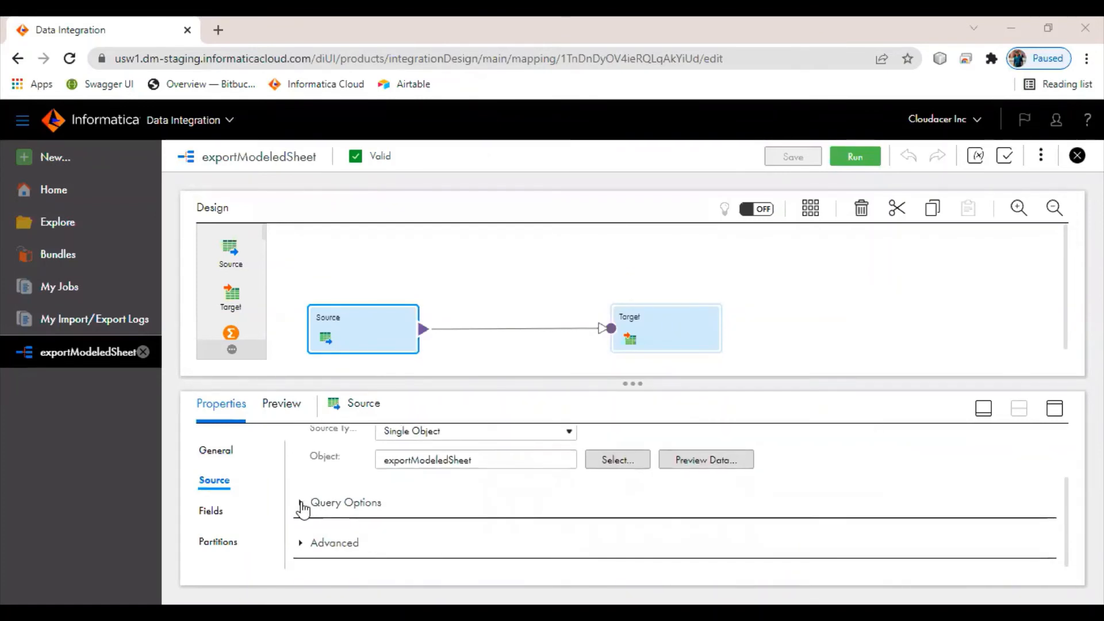
click(372, 505)
click(432, 540)
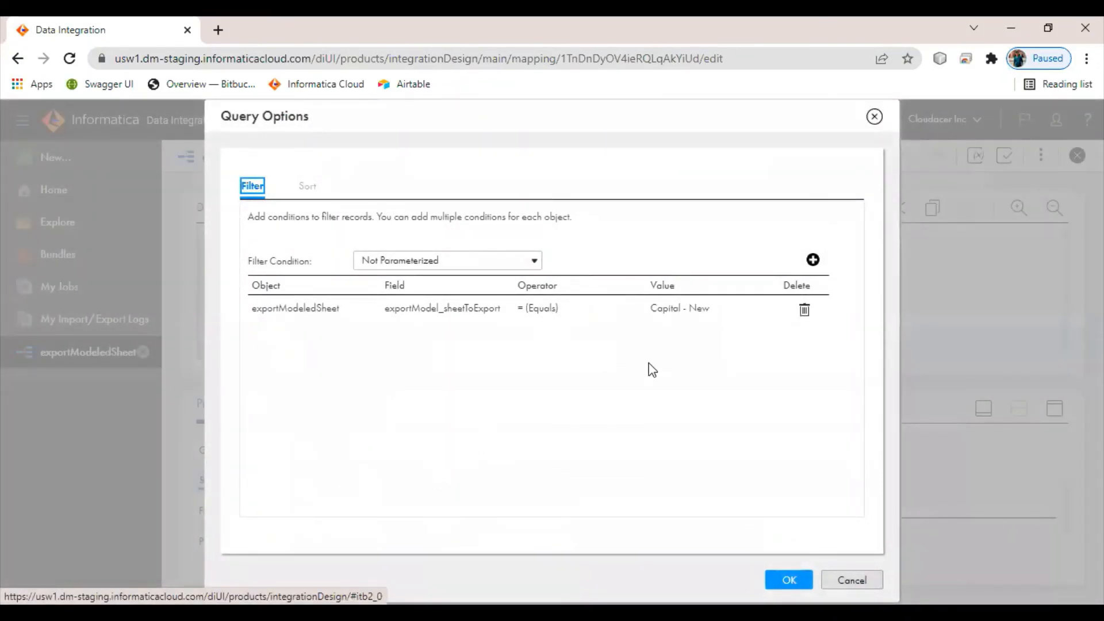
click(775, 572)
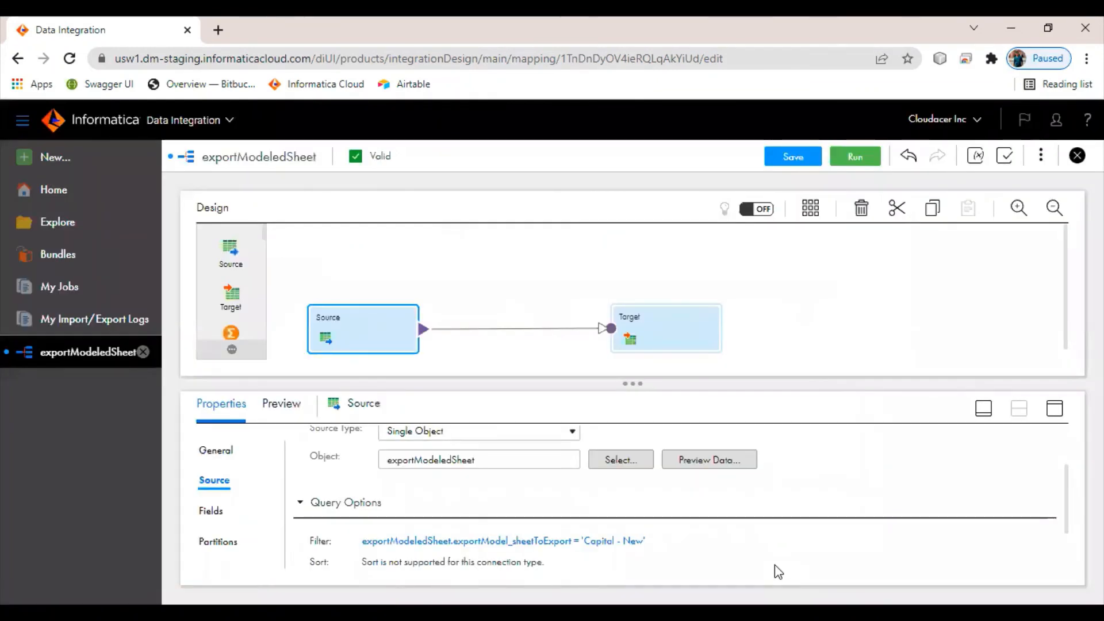
- Confirm the mapping's target object as Create New at Runtime with the static file name exportModeledSheet.csv
click(704, 347)
click(213, 511)
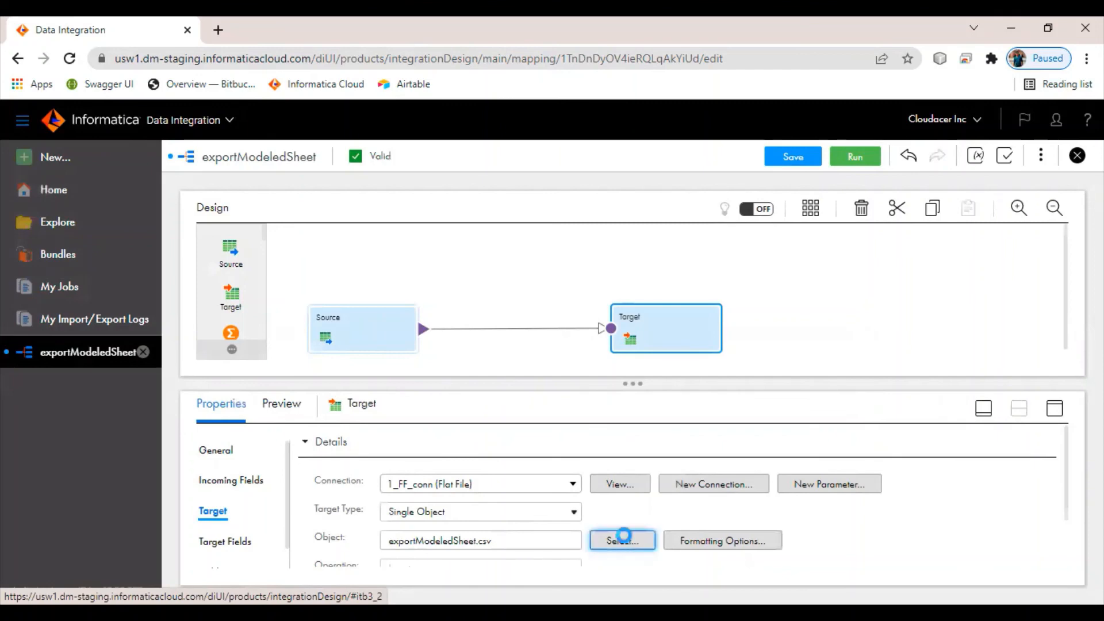
click(622, 538)
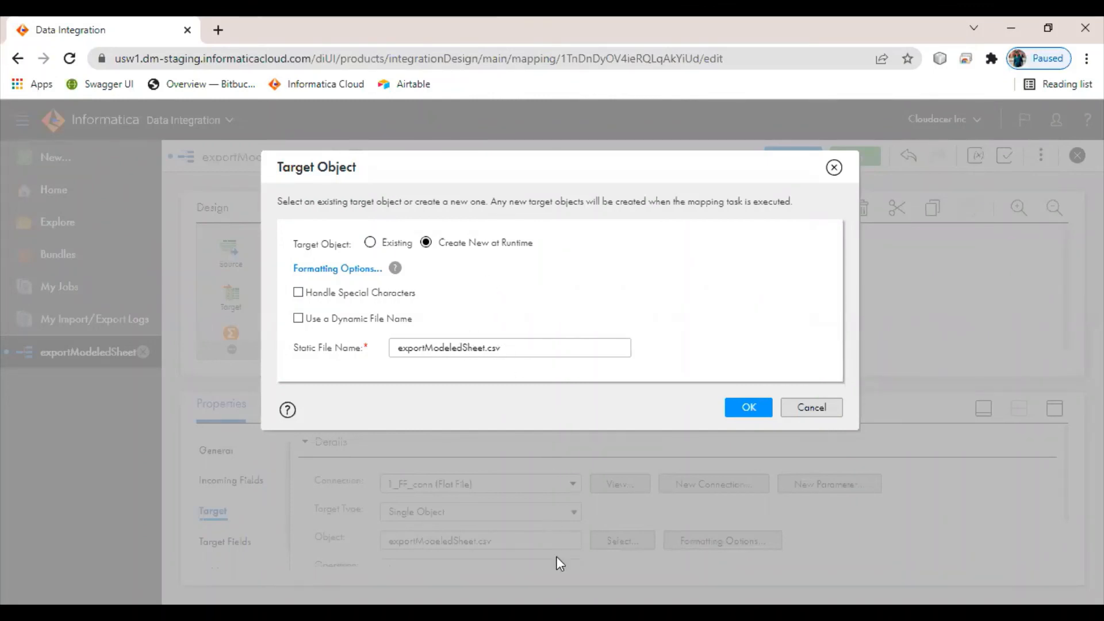
click(748, 407)
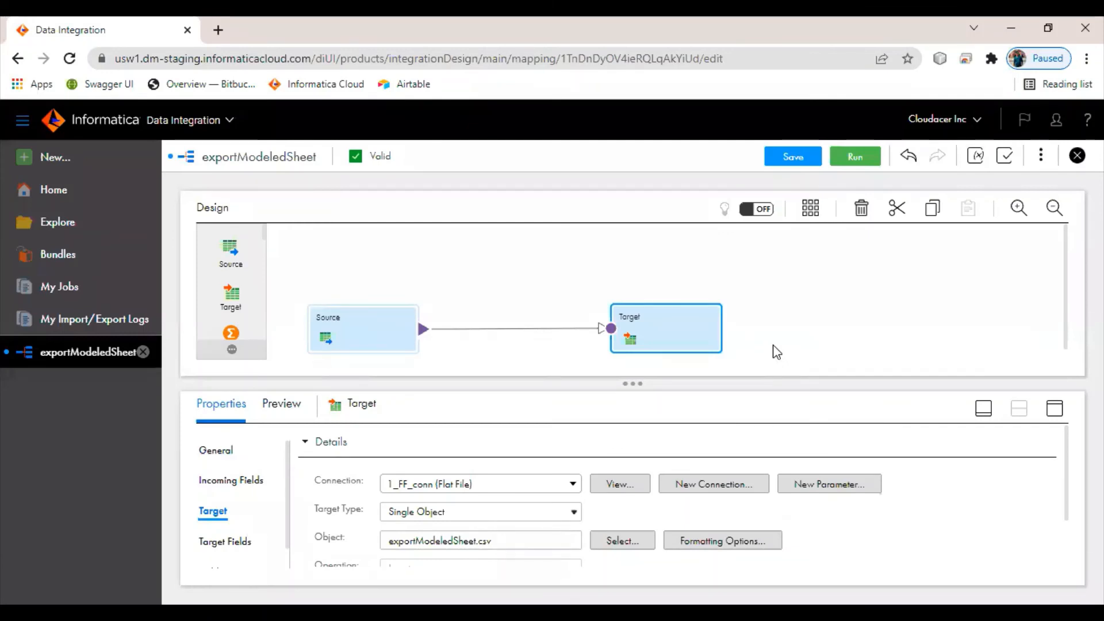